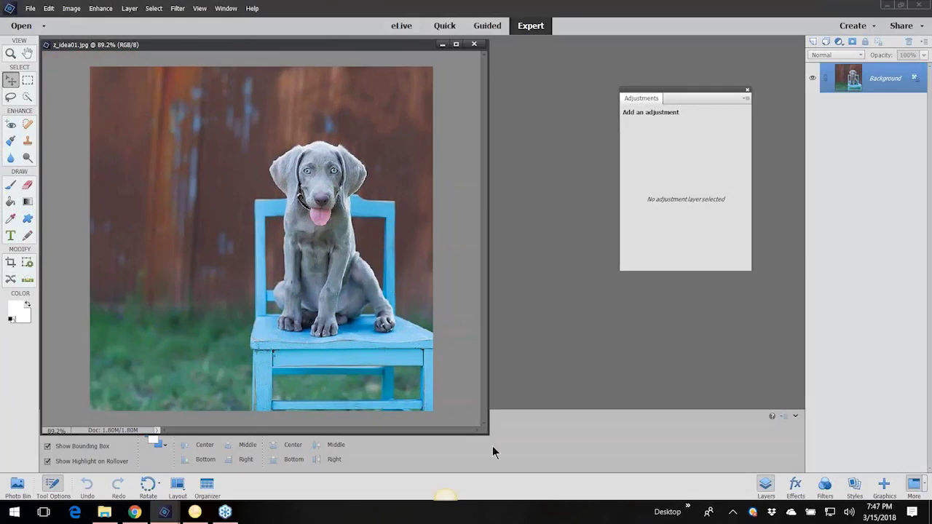
- Enlarge the puppy photo's window and open the Out Of Bounds guided edit from the Fun Edits category
drag(483, 432, 514, 456)
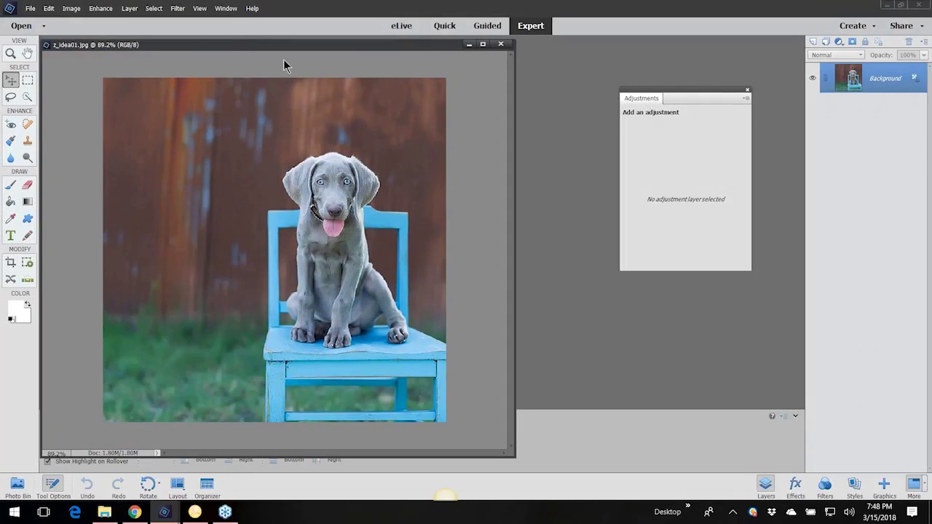
click(486, 27)
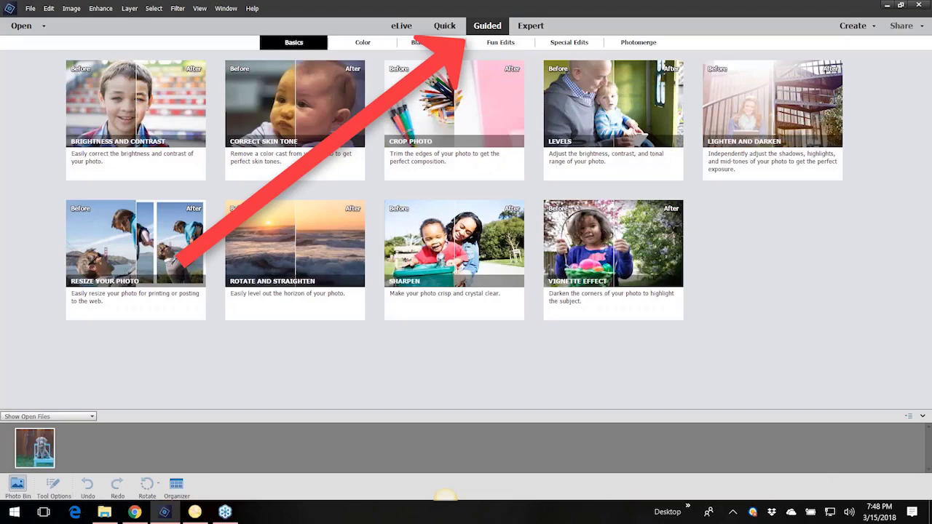
click(509, 44)
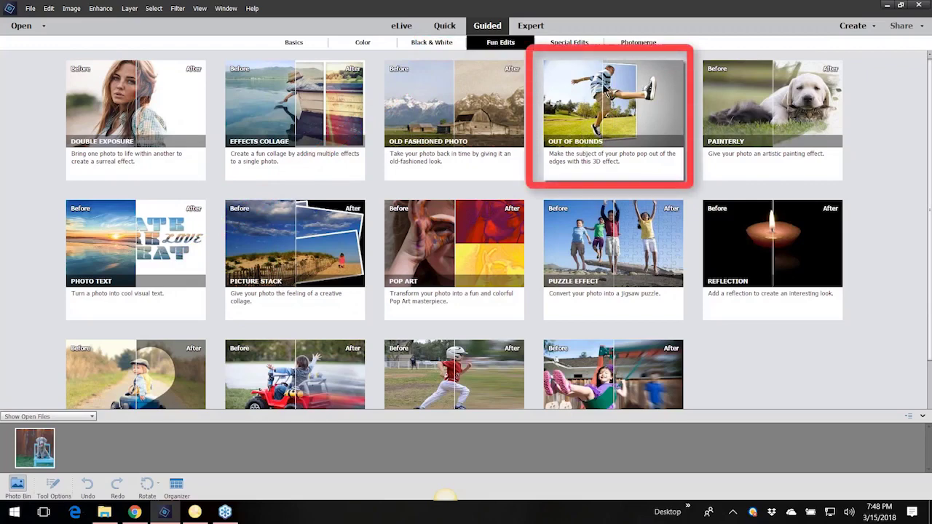
click(605, 88)
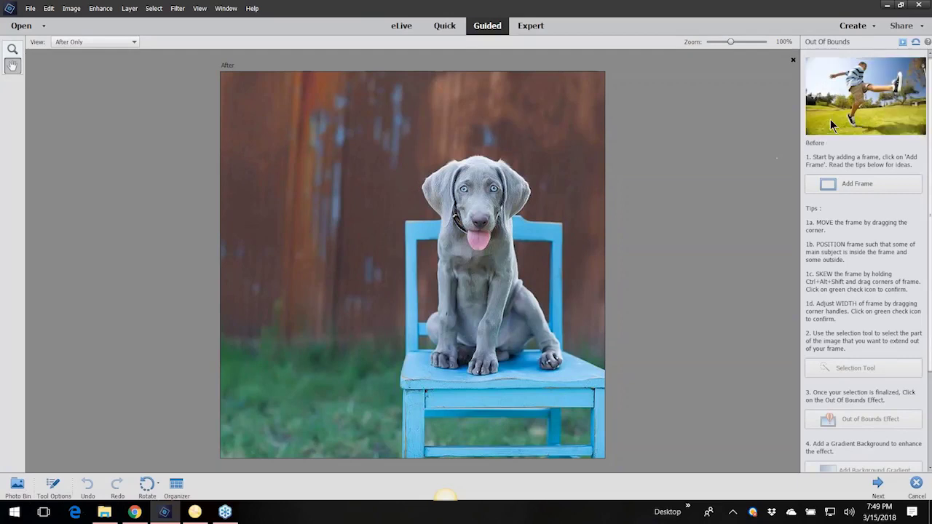
- Add a frame around the puppy's body and the chair, its upper edge crossing the head, and accept the frame's position and border width
mouse_move(853, 128)
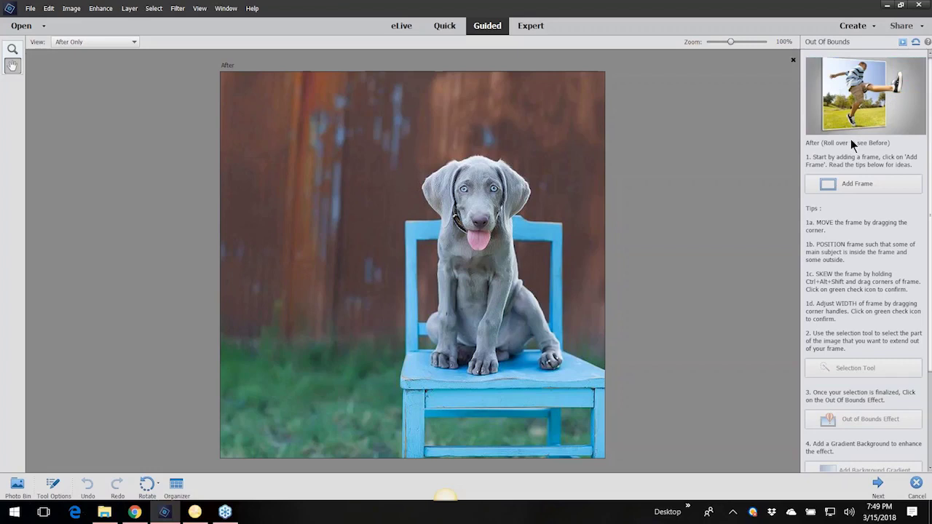
click(858, 184)
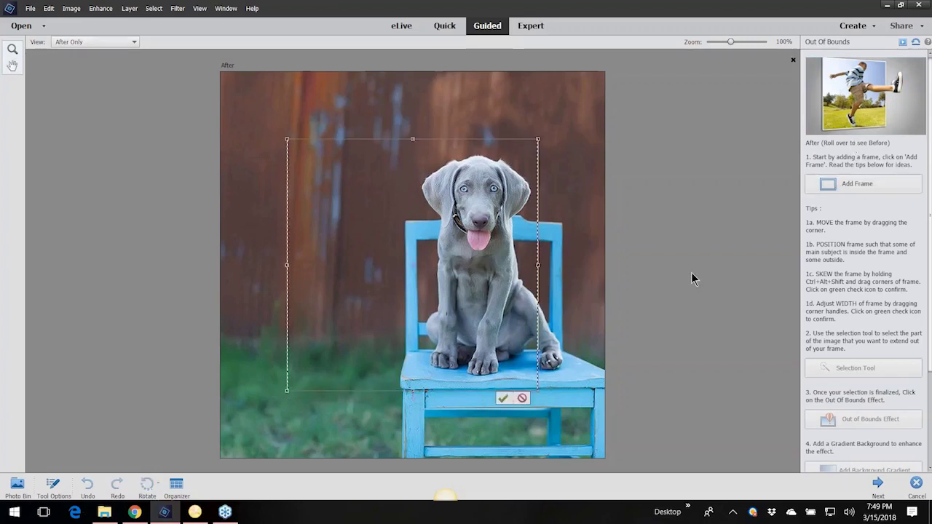
key(Return)
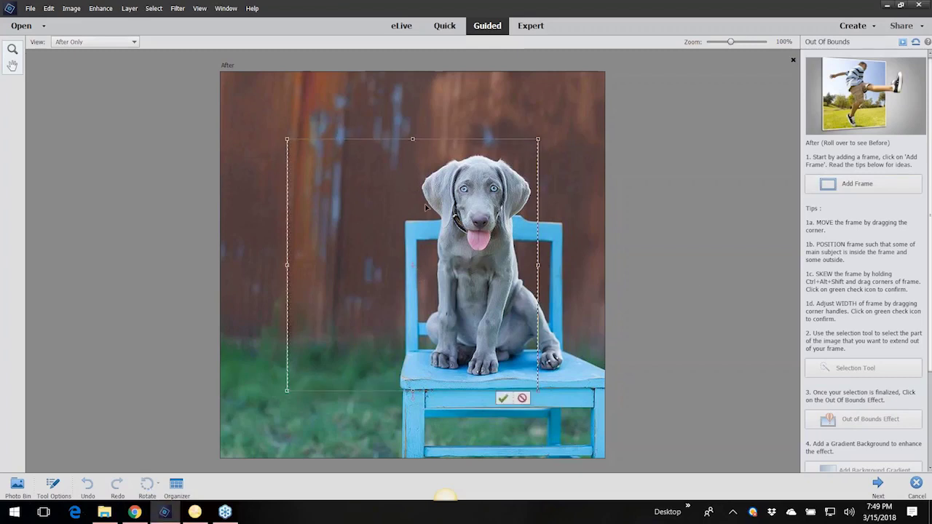
drag(427, 206, 486, 258)
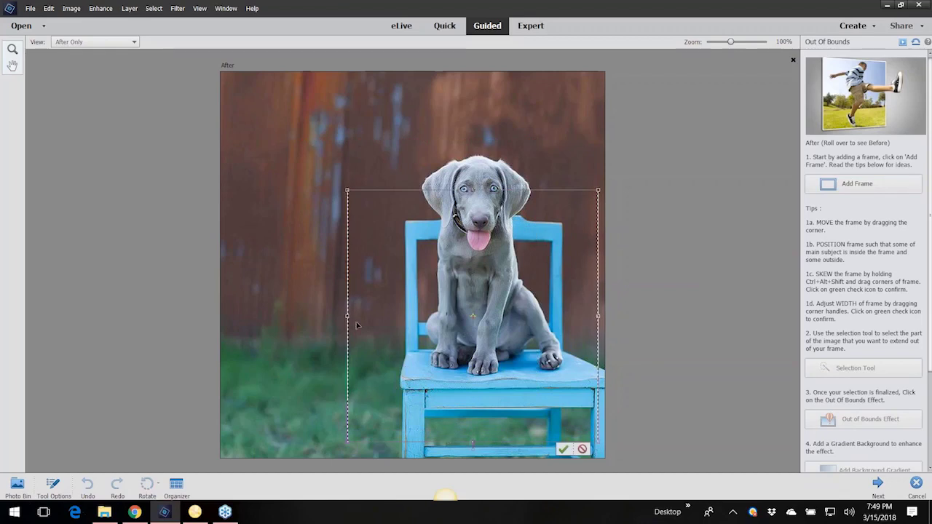
drag(348, 316, 335, 320)
drag(468, 441, 467, 452)
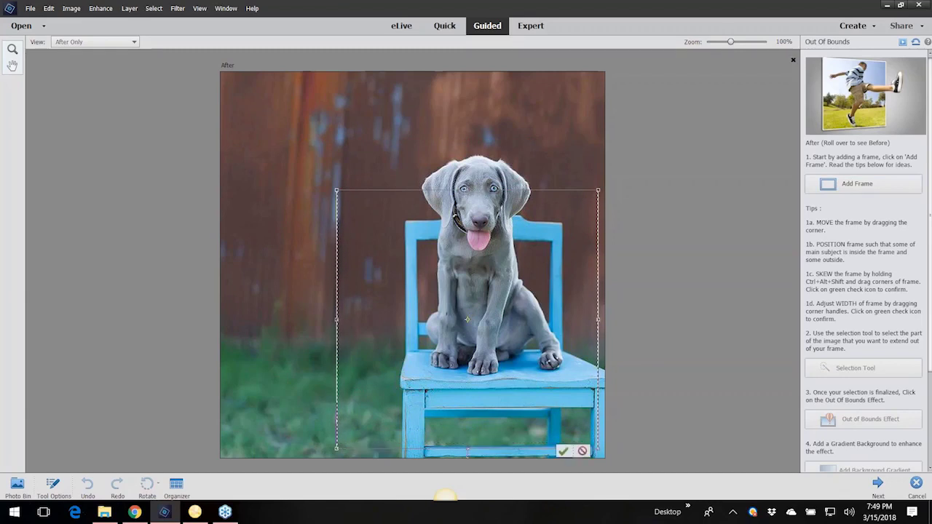
drag(467, 191, 467, 196)
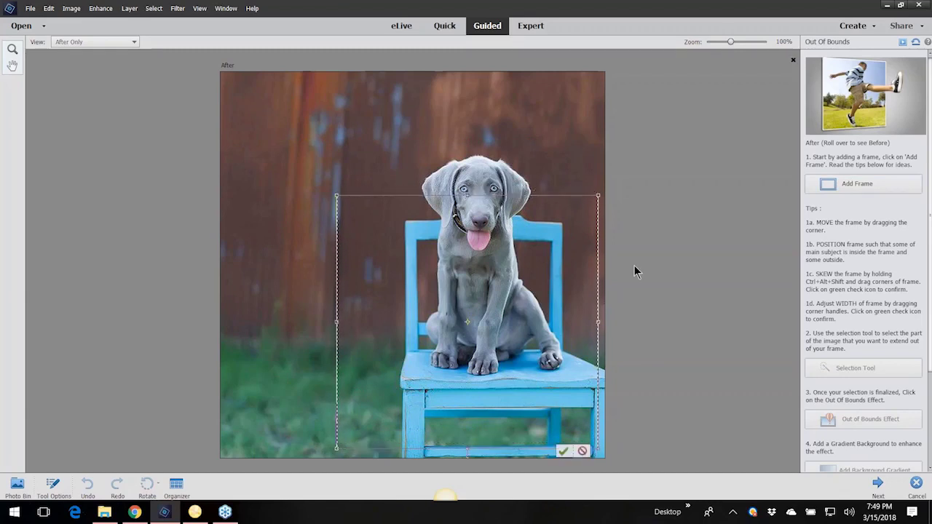
click(564, 452)
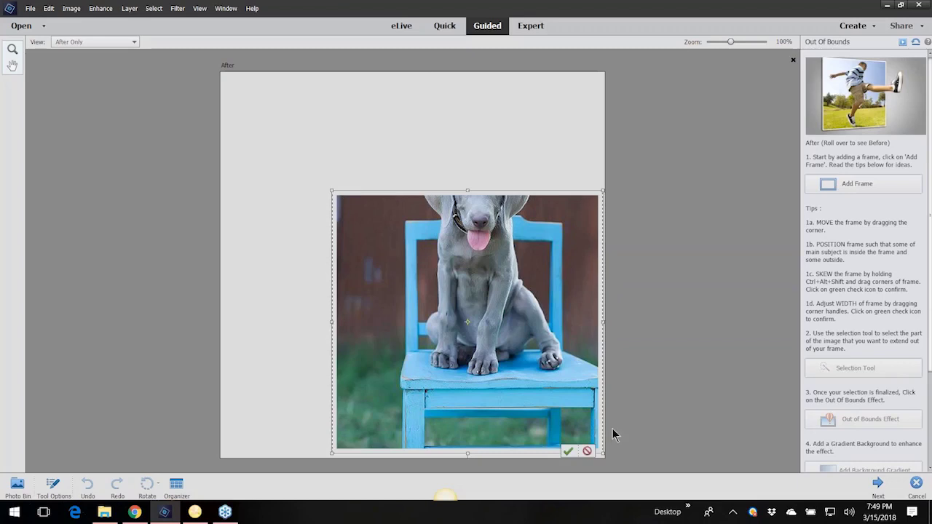
click(568, 451)
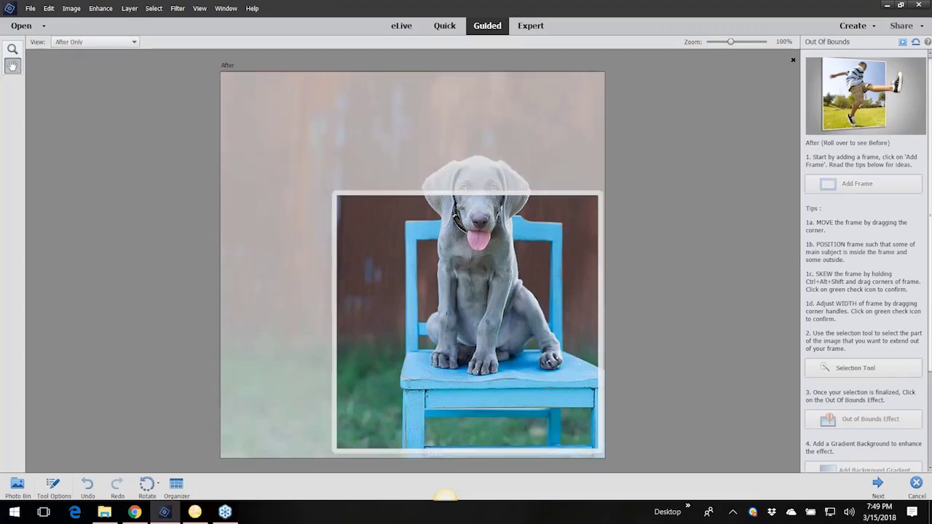
- Select the puppy's head and both ears with the Selection Tool and apply the Out of Bounds Effect
click(848, 367)
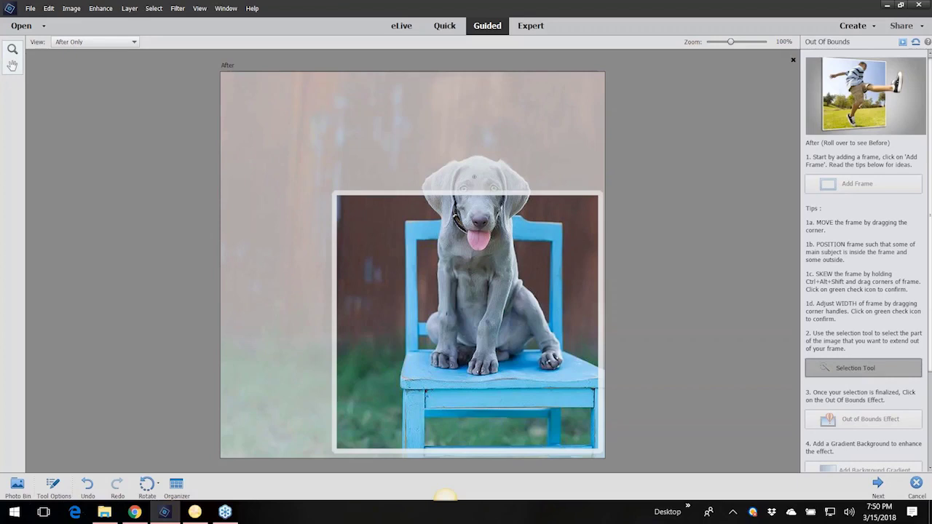
mouse_move(483, 178)
mouse_down()
mouse_move(502, 175)
mouse_move(478, 240)
mouse_up()
drag(504, 191, 521, 209)
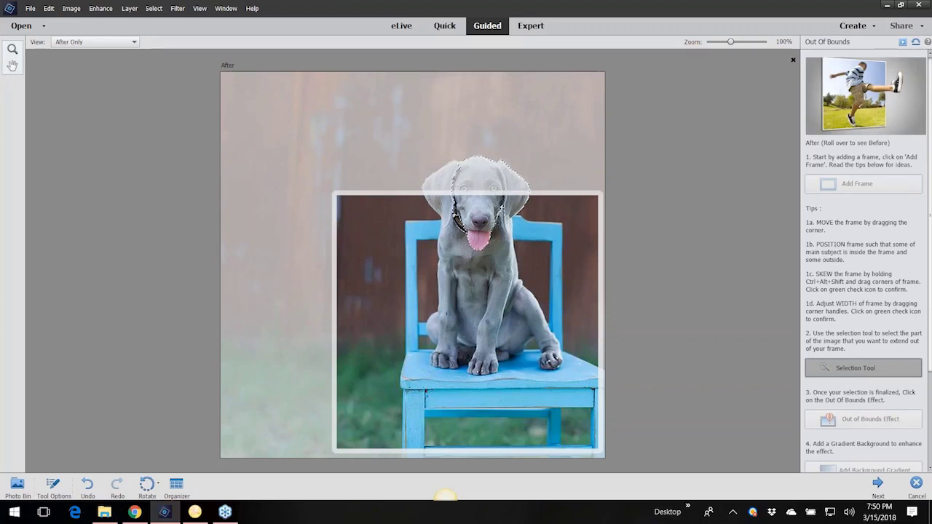
drag(453, 174, 440, 192)
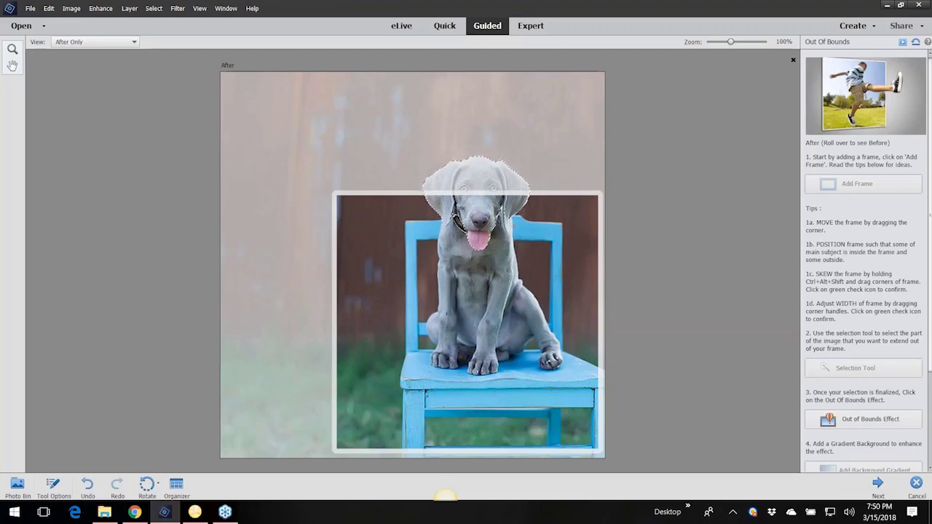
click(871, 418)
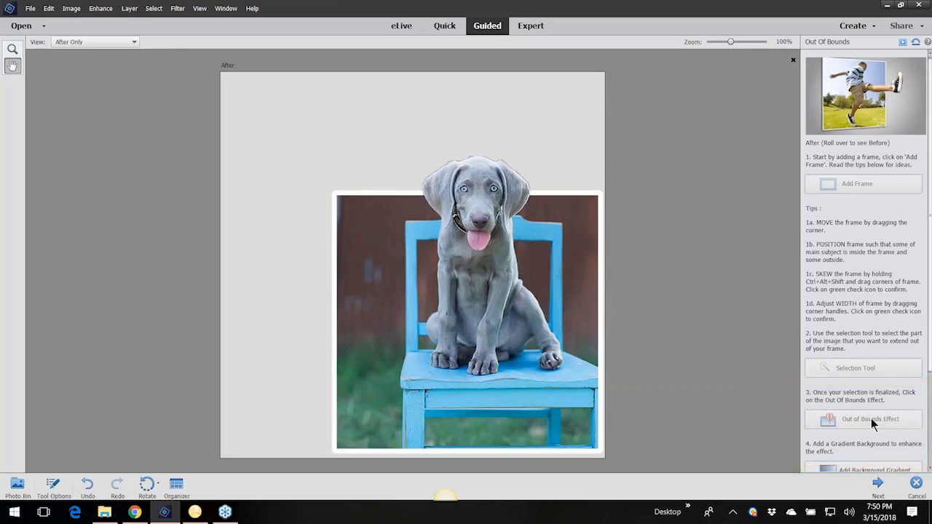
- Finish the guided edit without a gradient or shadow, continue in Expert mode, and move the image window and Adjustments panel apart
scroll(928, 364, down, 3)
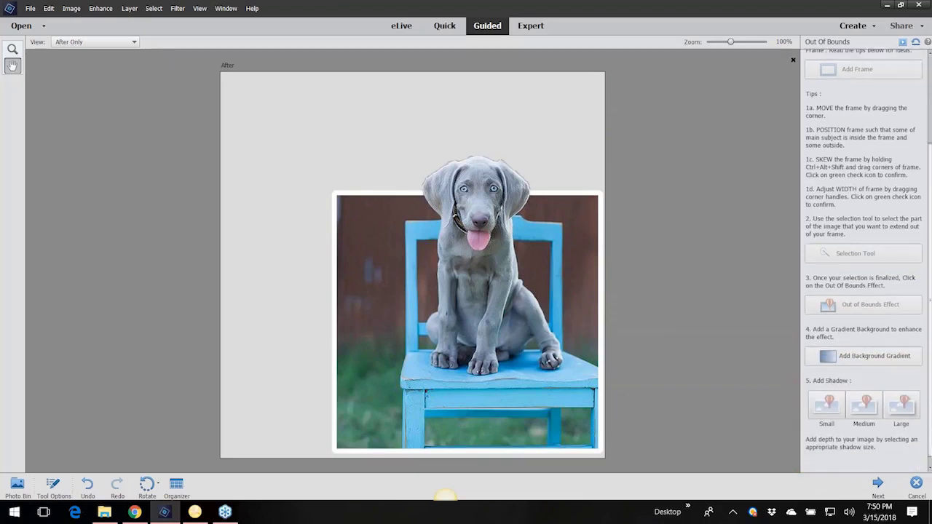
scroll(928, 364, down, 1)
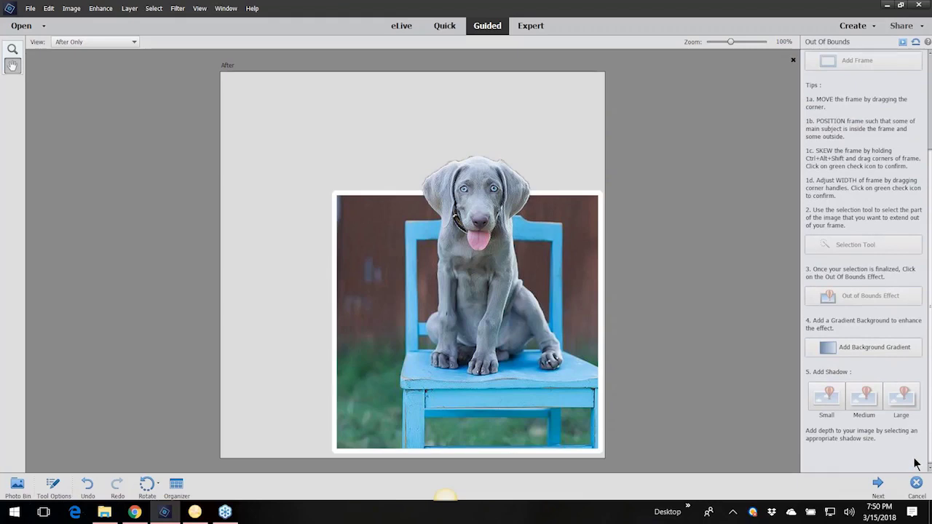
click(878, 484)
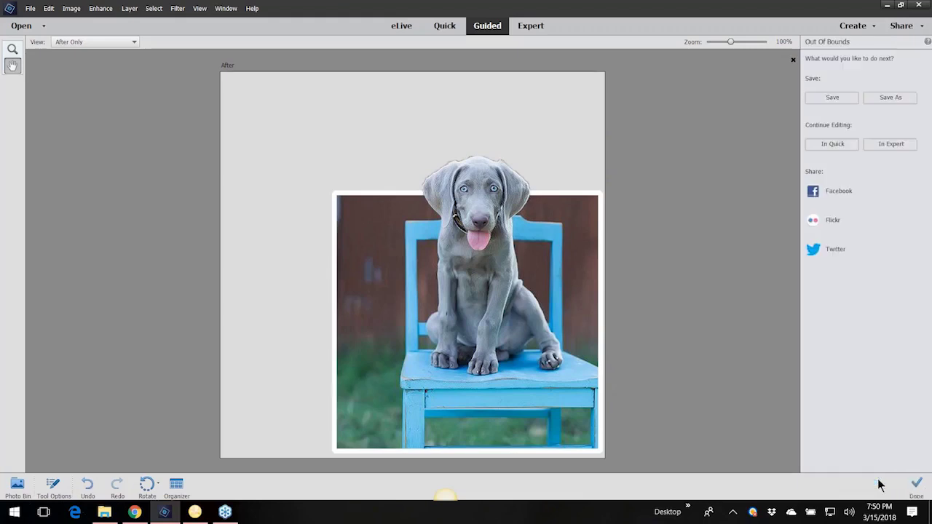
click(877, 143)
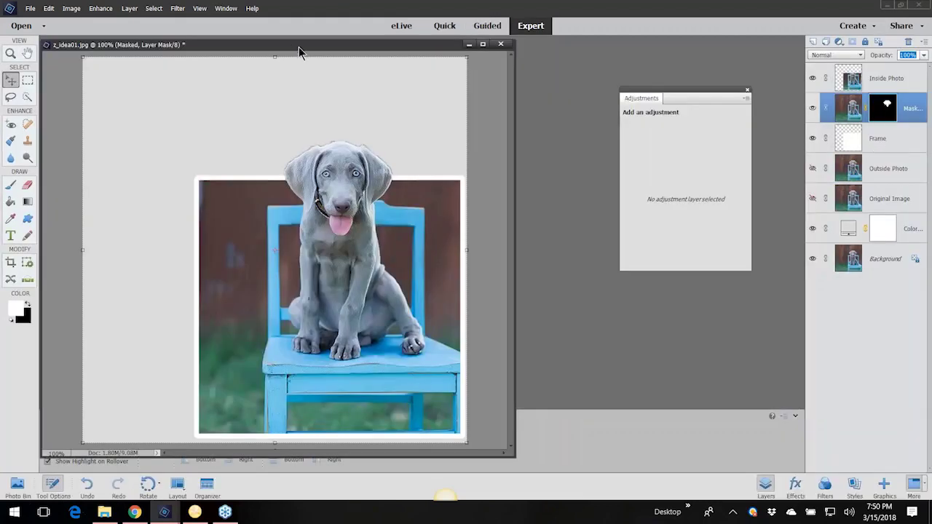
drag(299, 45, 502, 62)
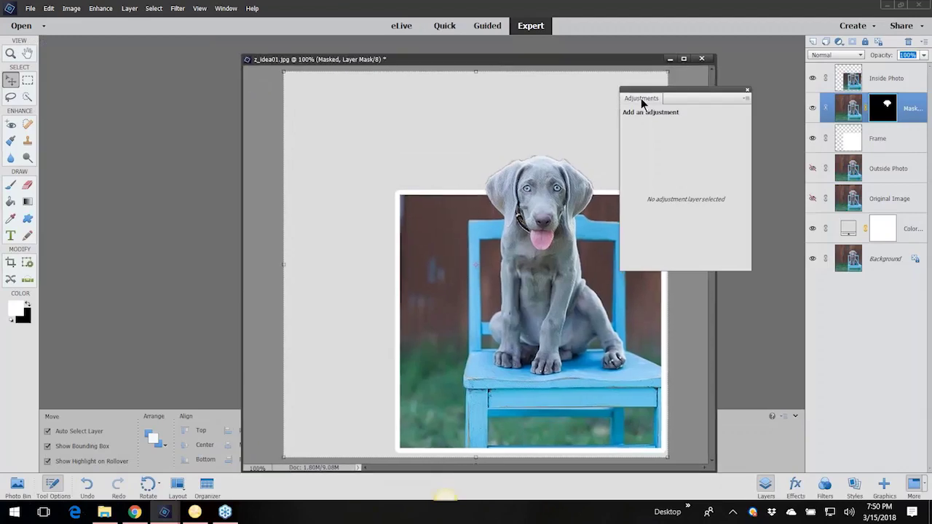
drag(642, 100, 786, 345)
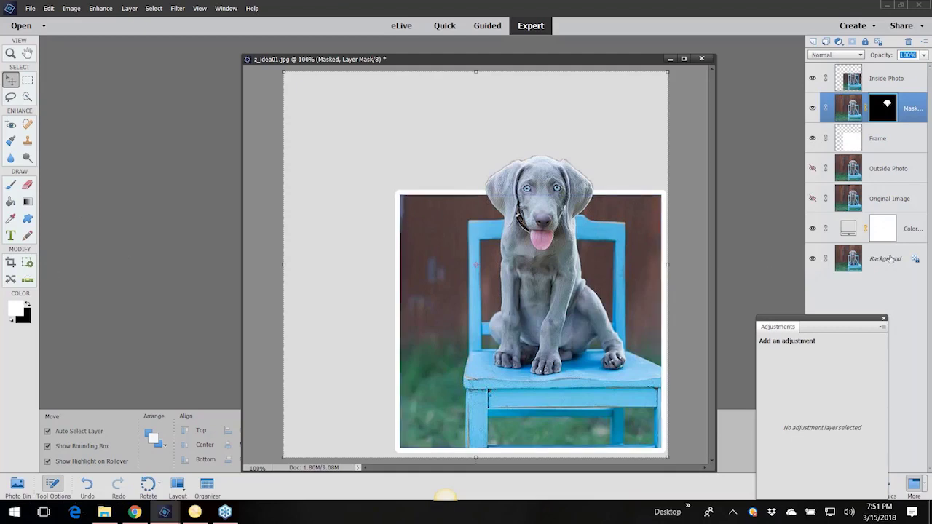
- Toggle the visibility of the Outside Photo, Original Image, masked and Frame layers to examine what each contributes
click(813, 168)
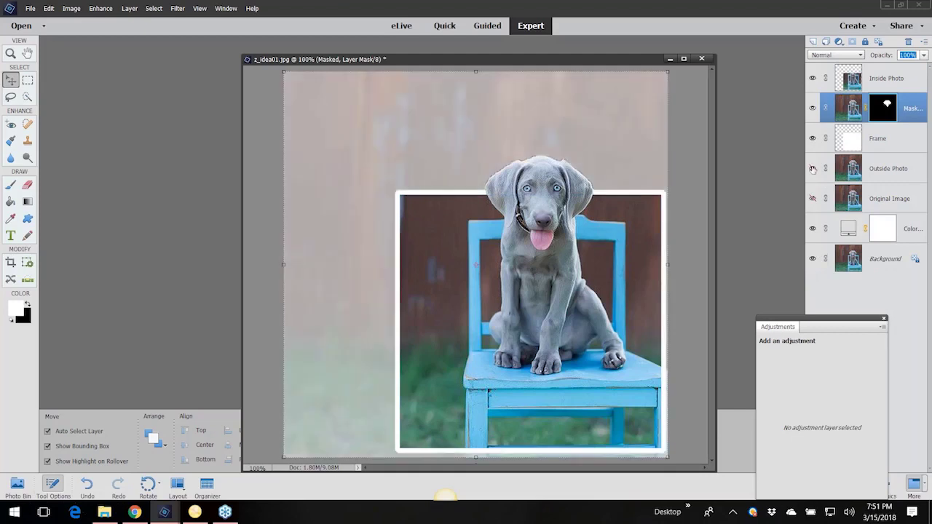
click(812, 168)
click(814, 198)
click(814, 199)
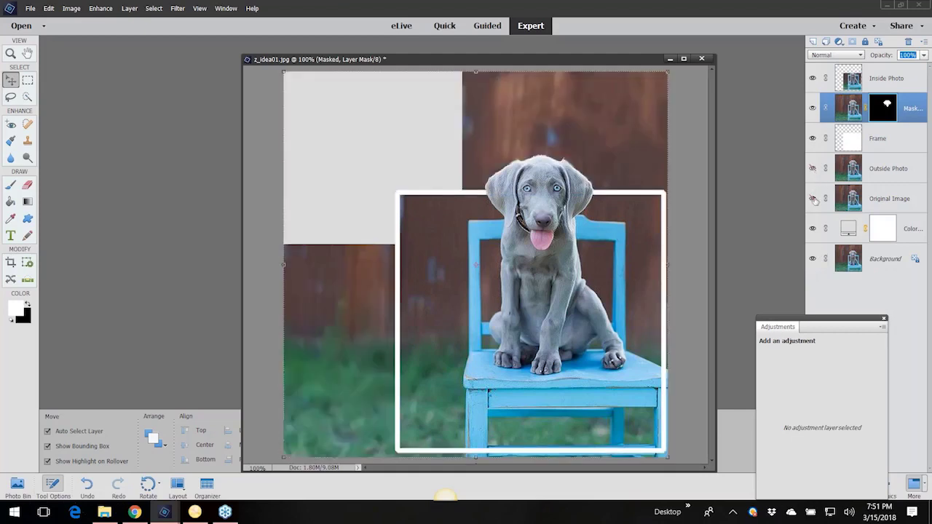
click(813, 168)
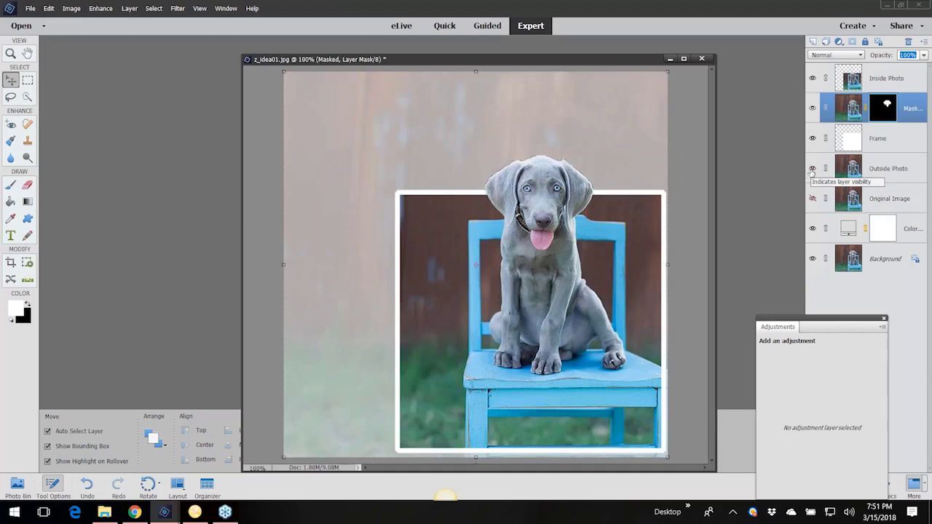
click(813, 168)
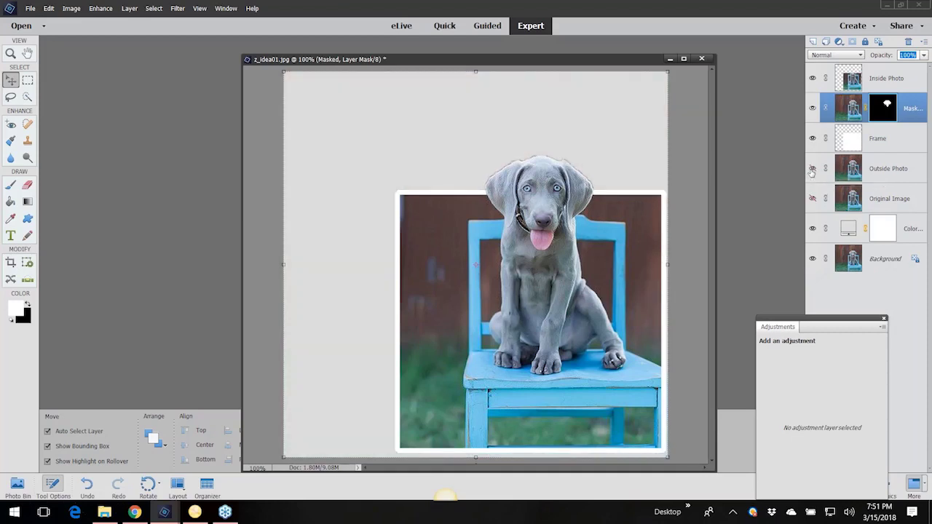
click(812, 108)
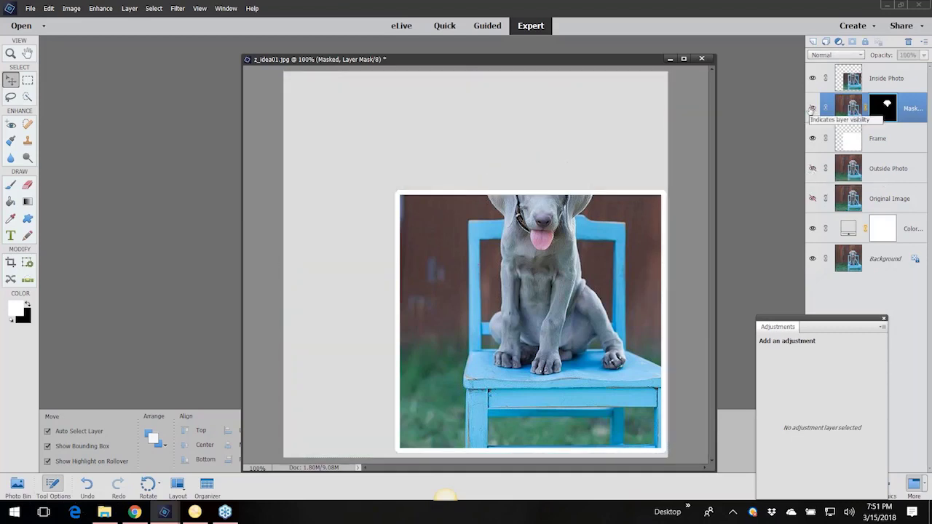
click(813, 108)
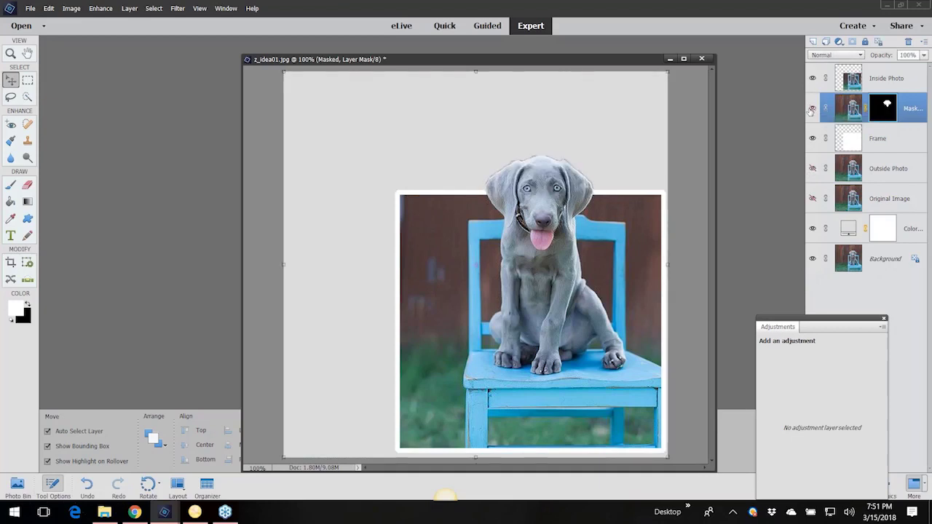
click(814, 139)
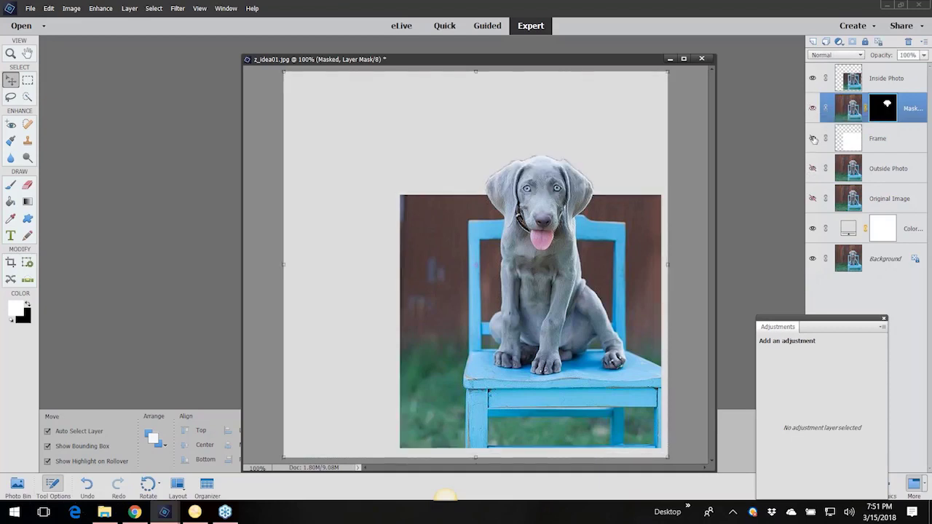
click(814, 138)
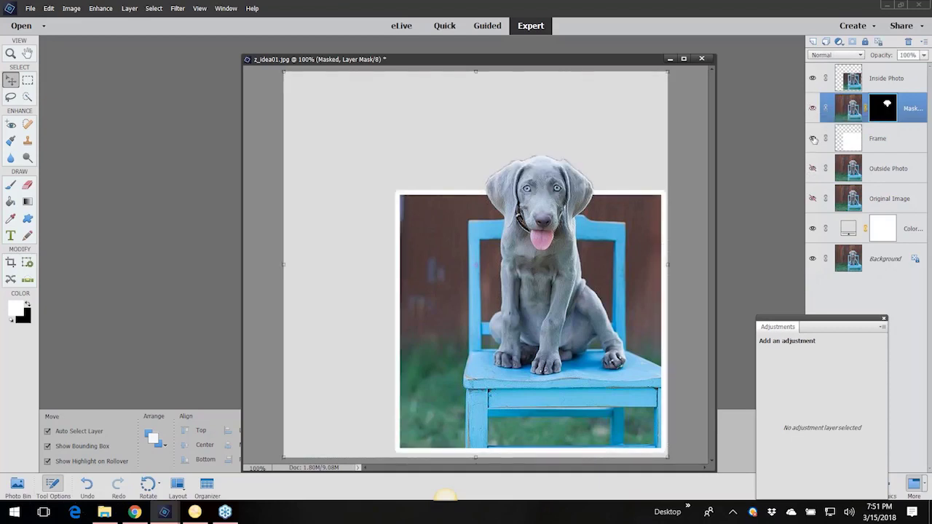
- Try red (a43333) and the chair's blue (6bc3e7) as colors for the Color Fill layer, and cancel the change
click(884, 228)
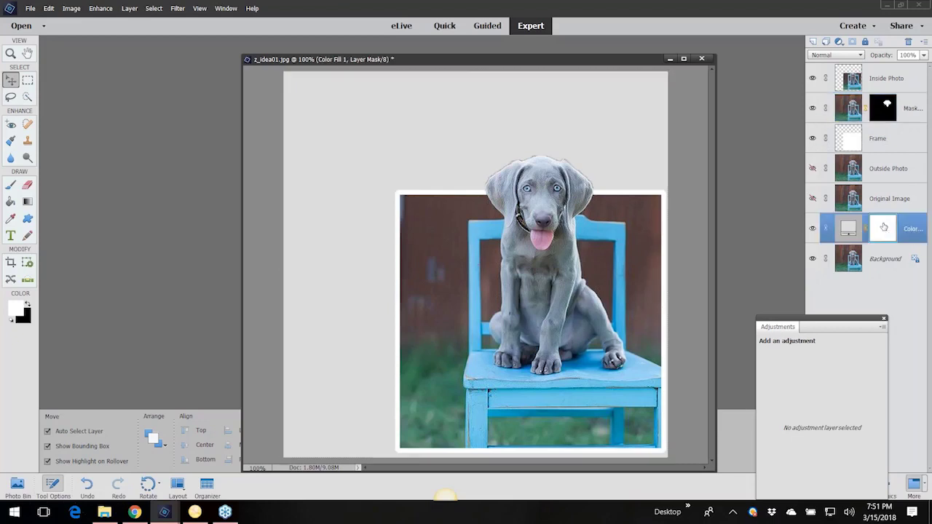
double_click(849, 228)
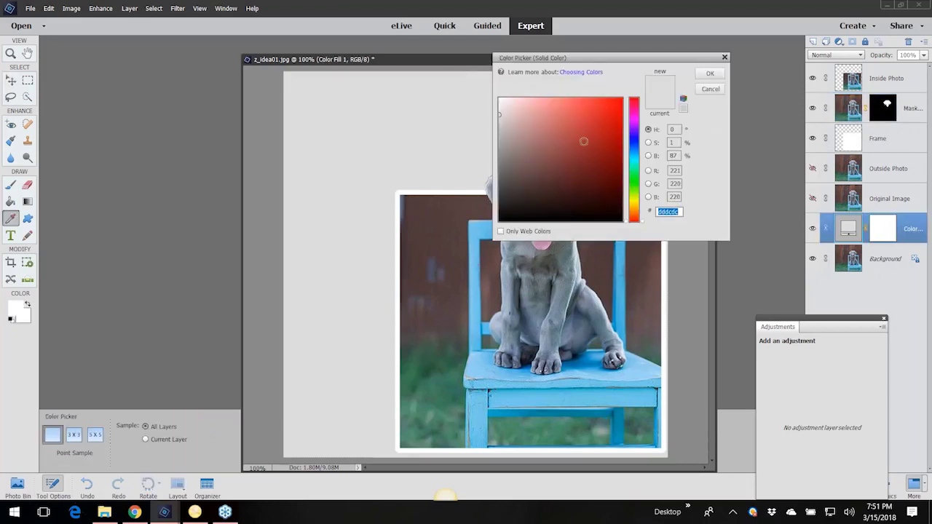
click(583, 141)
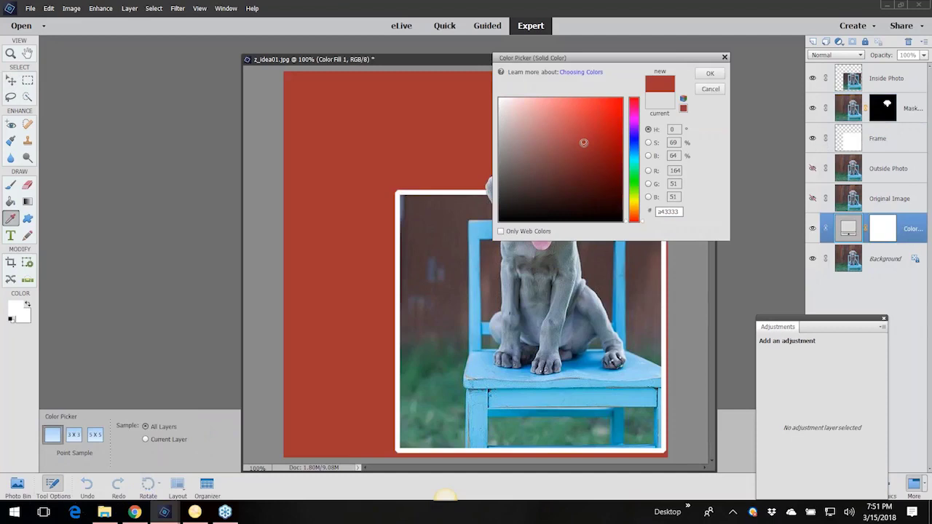
click(482, 233)
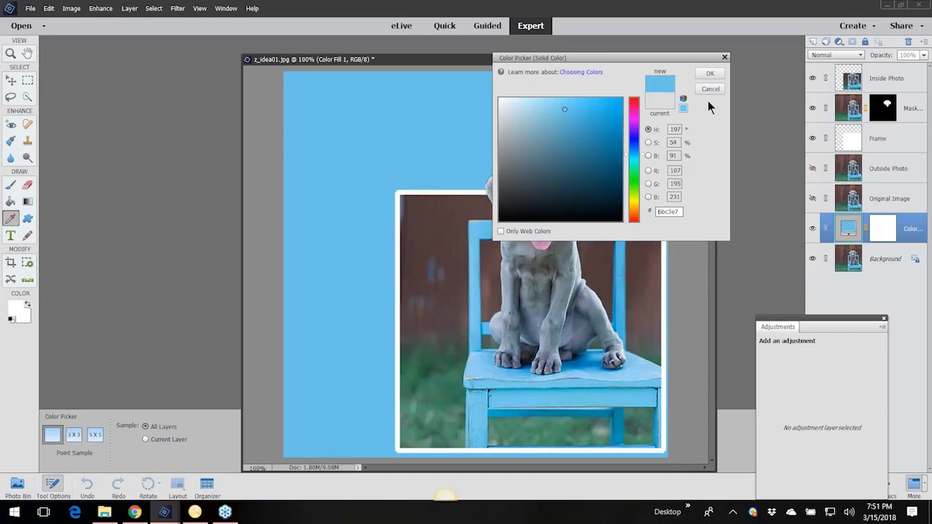
click(710, 88)
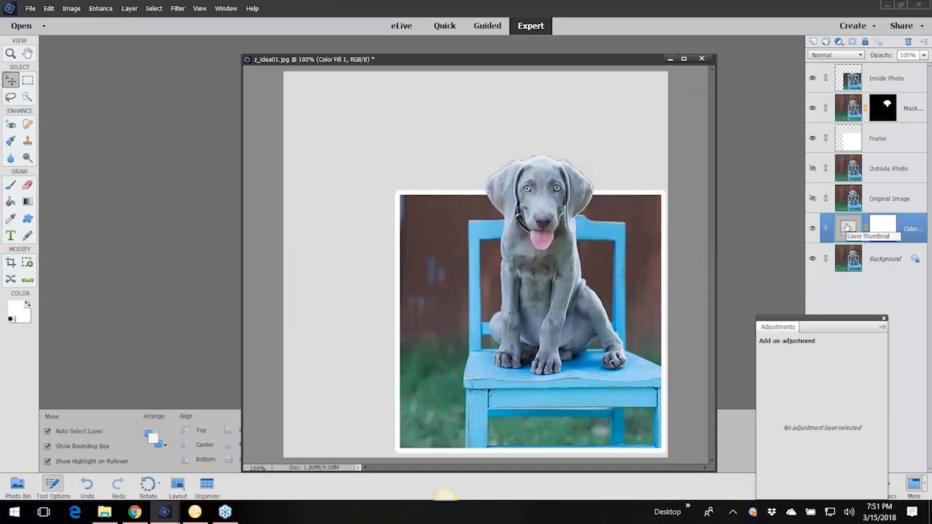
- Recolor the Color Fill layer with the chair's light blue (70c2e8), after trying the dark blue-violet 515678
double_click(848, 228)
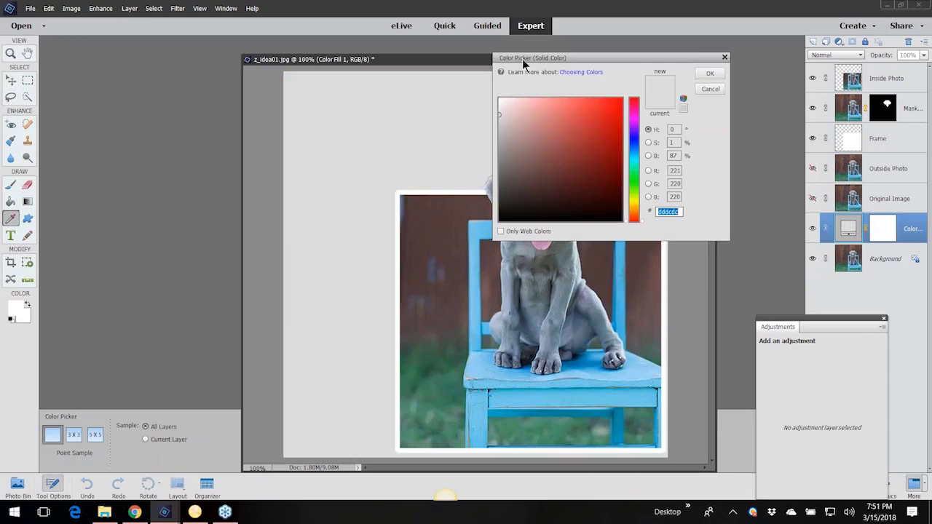
text(515678)
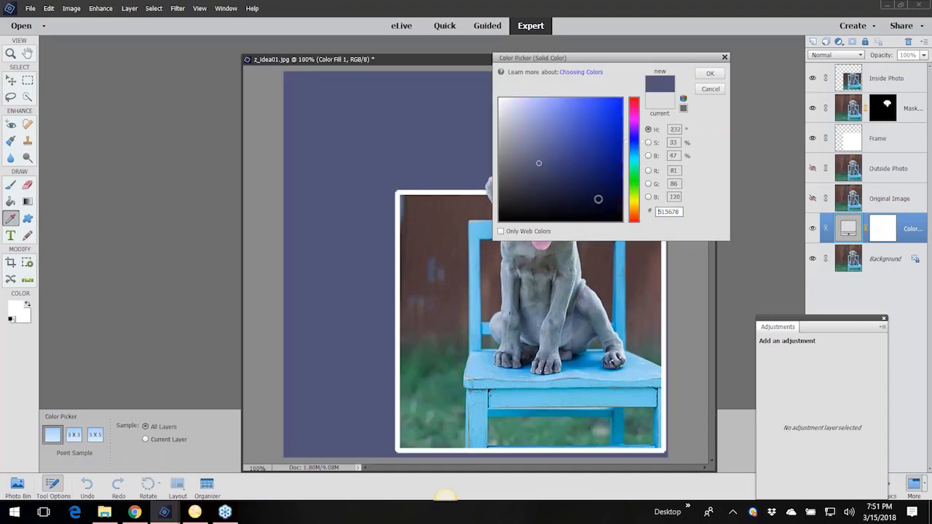
click(485, 221)
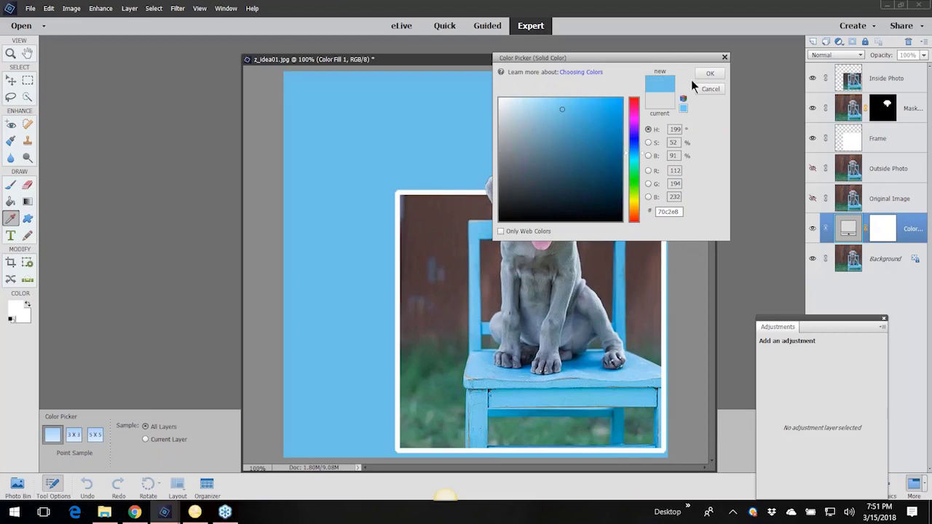
click(708, 74)
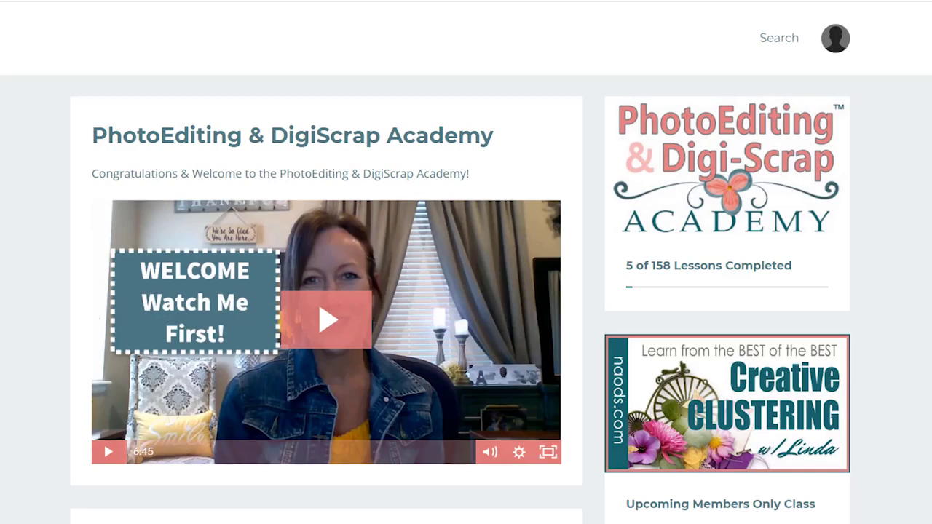
- On the PhotoEditing & DigiScrap Academy website, open the Pet/Animal Artisty lesson from the 2018 Online Summit category and skip ahead in its video
scroll(929, 338, down, 4)
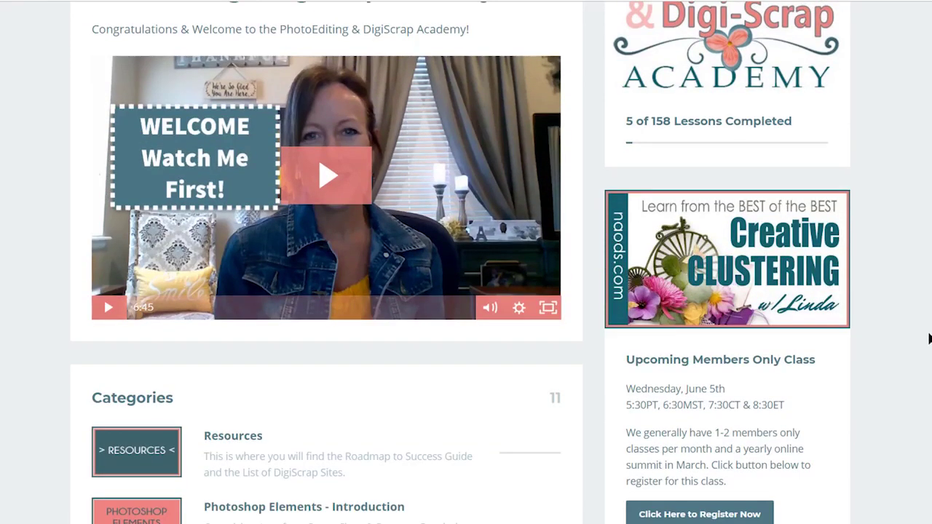
scroll(929, 339, down, 1)
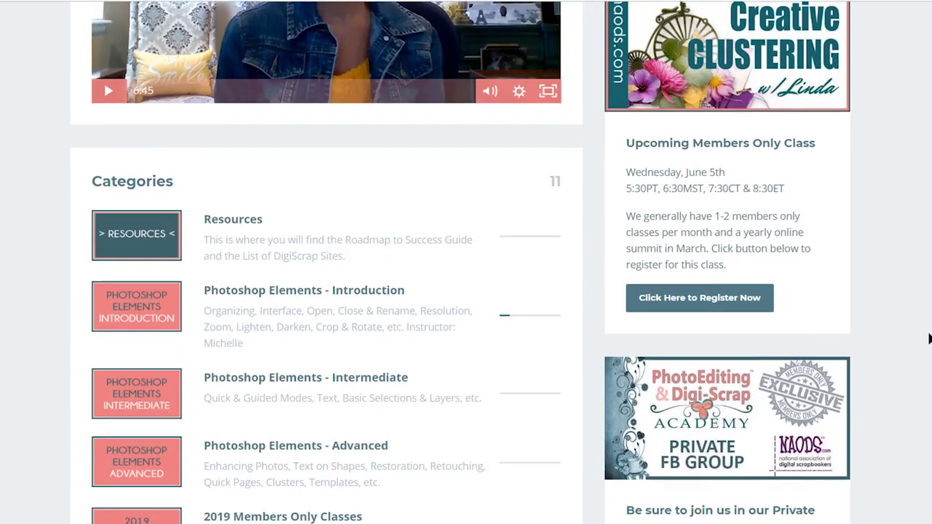
scroll(930, 339, down, 2)
scroll(929, 335, down, 2)
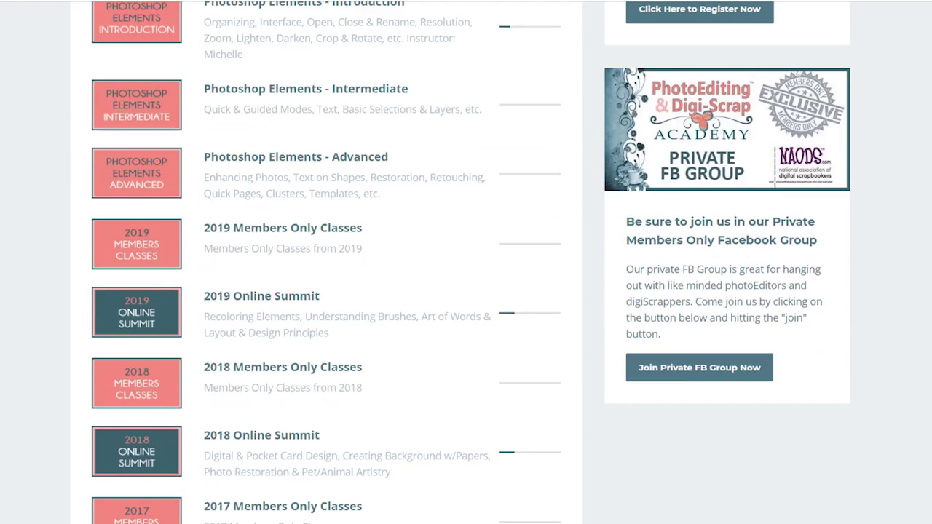
scroll(930, 335, down, 1)
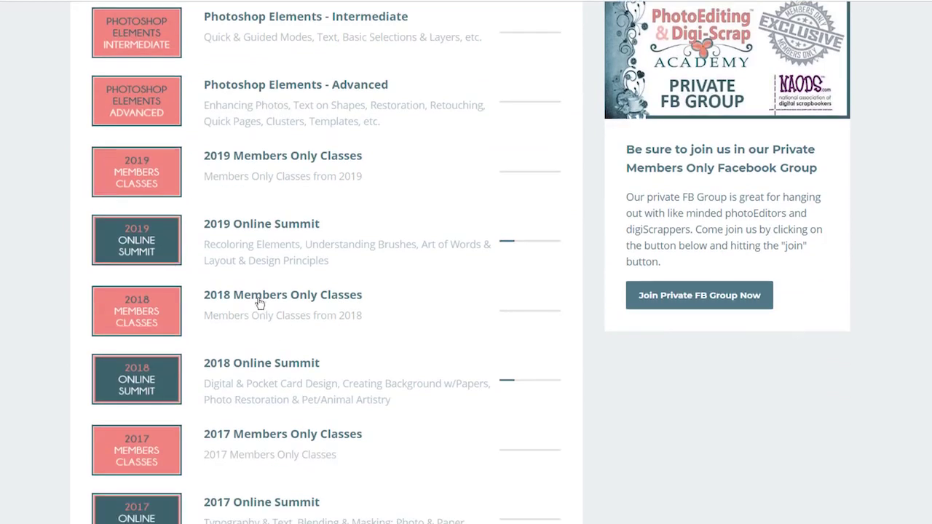
click(148, 386)
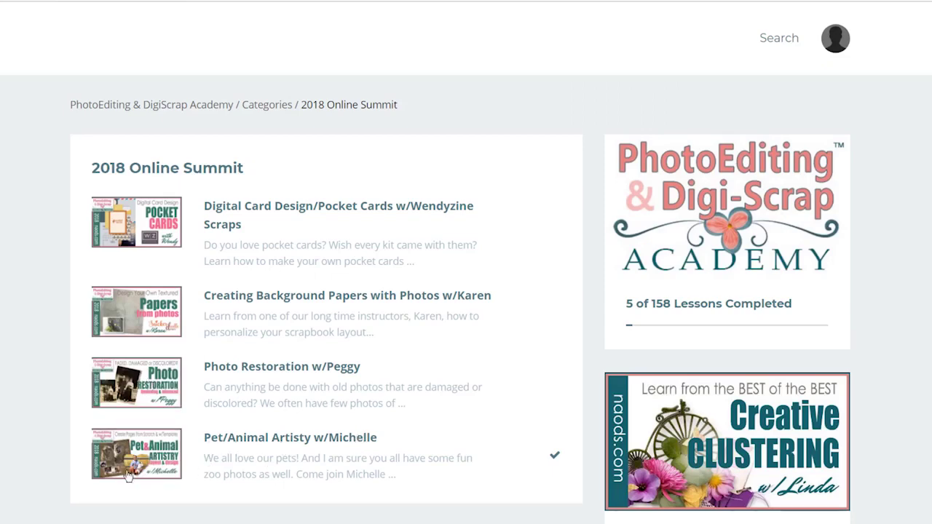
click(215, 444)
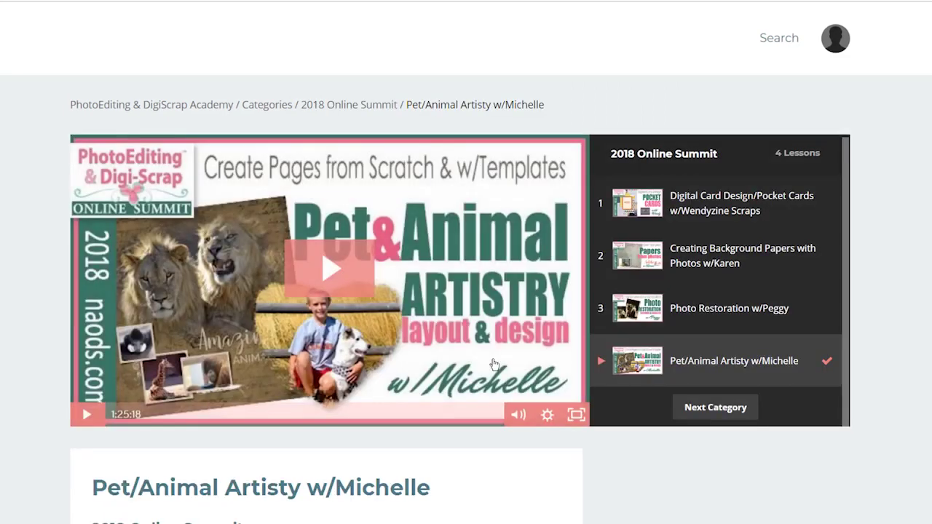
click(485, 419)
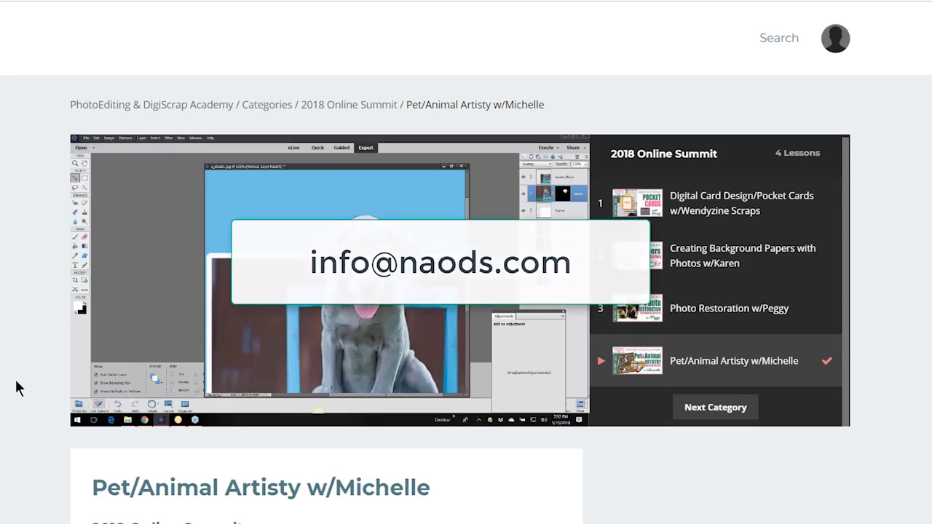
- Show the account options and search the academy's lessons for "photo restoration"
click(832, 38)
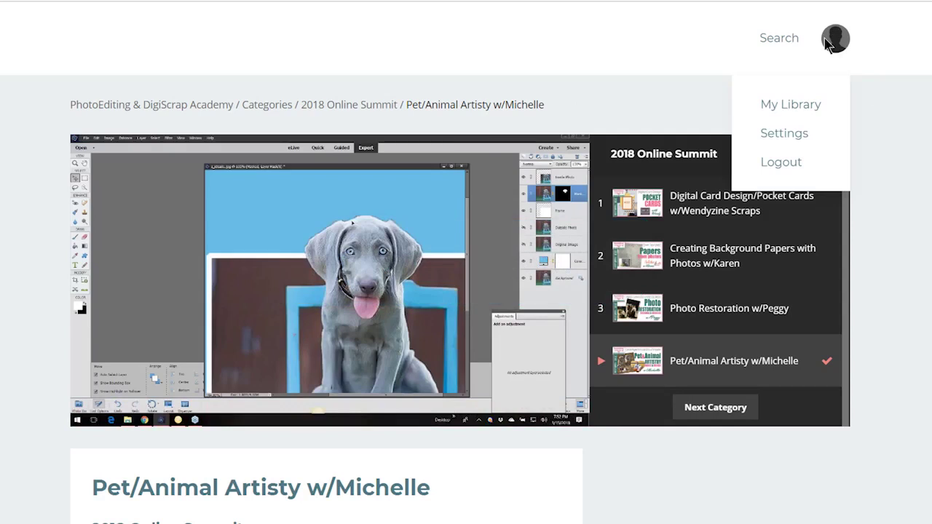
click(775, 45)
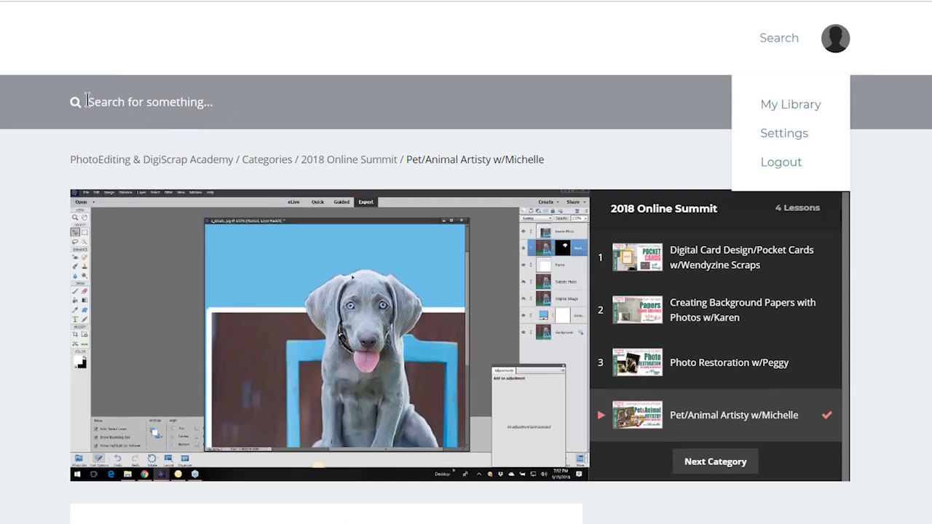
click(125, 101)
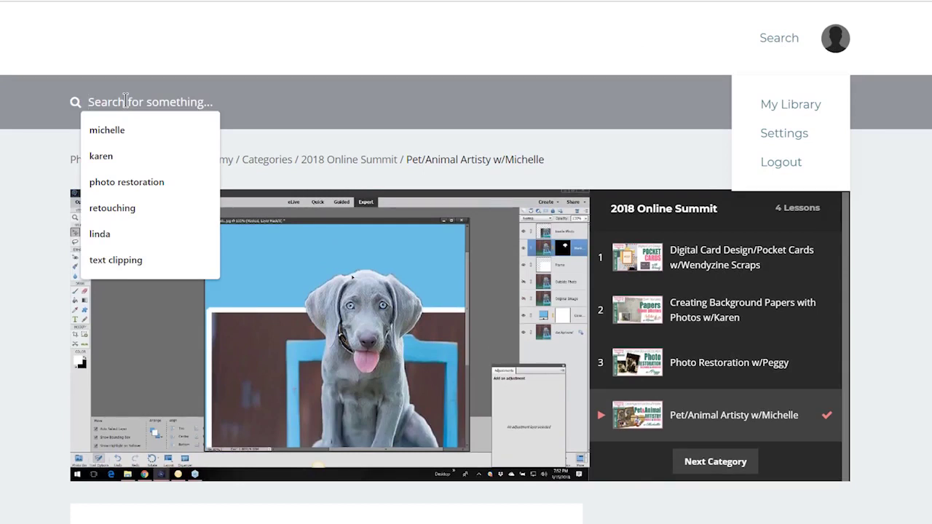
click(131, 183)
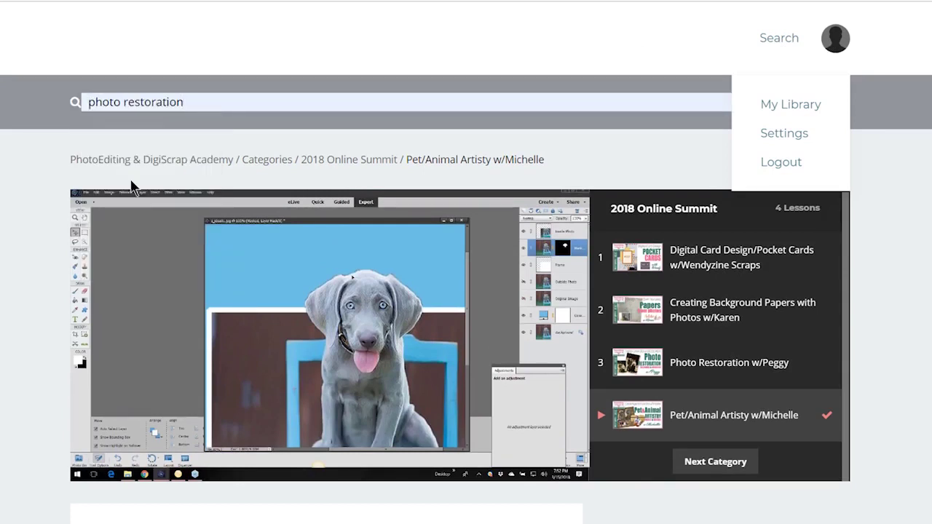
key(Return)
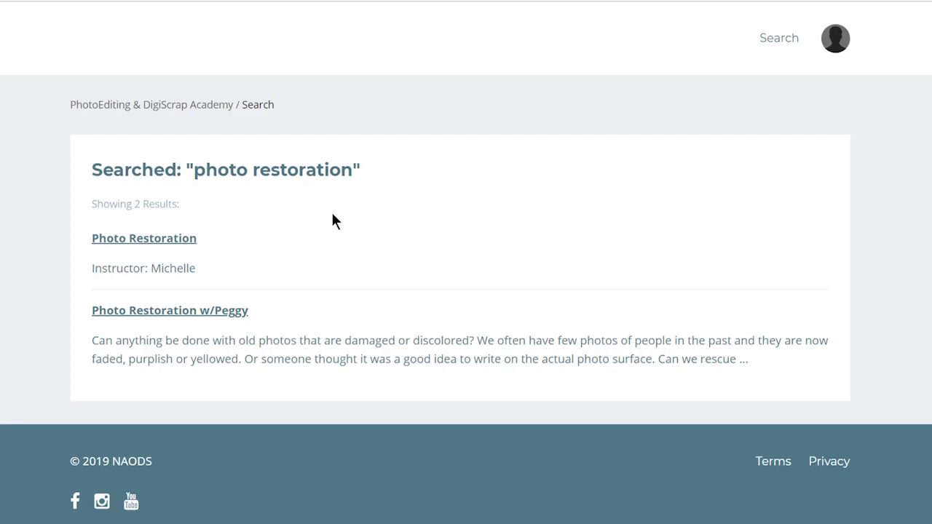
- Search the academy's lessons for "layers"
click(767, 44)
click(278, 102)
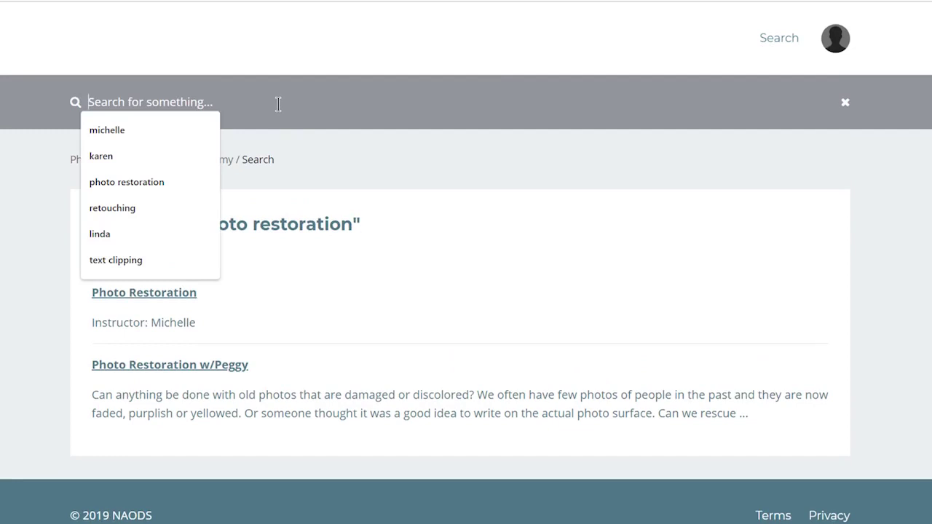
text(la)
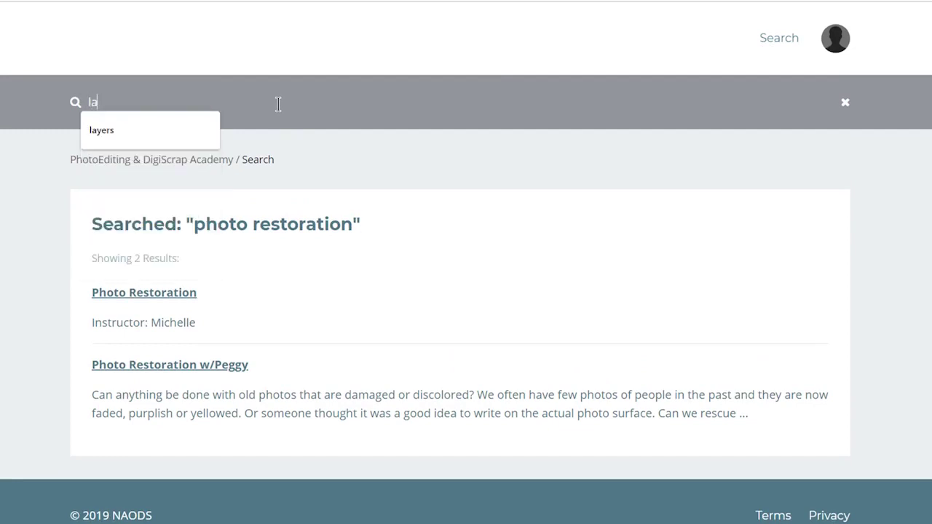
text(yere)
key(BackSpace)
text(s)
key(Return)
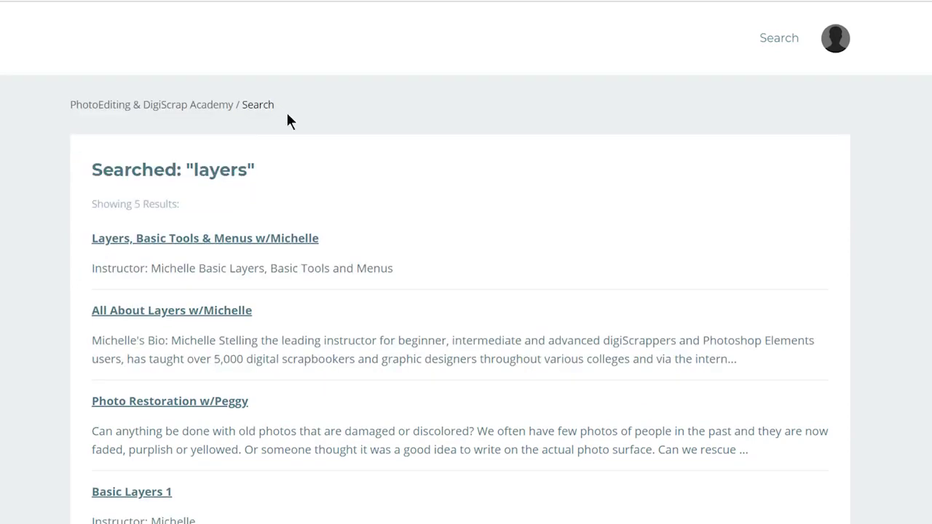